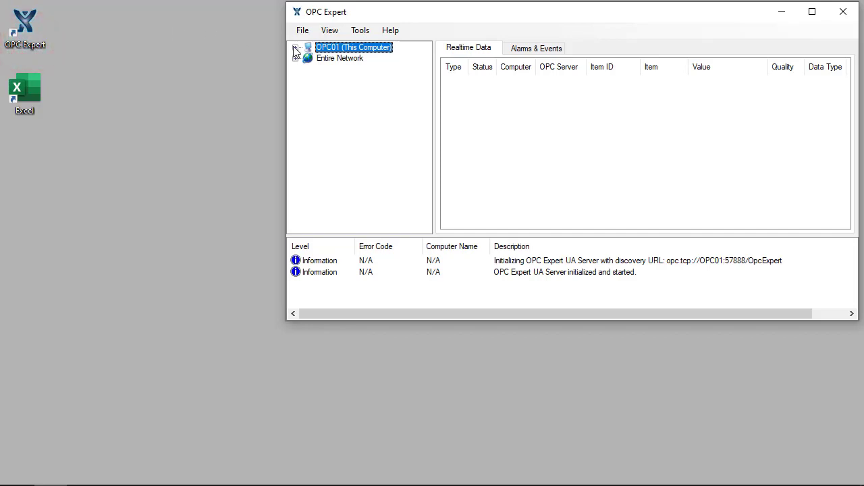
Step: Subscribe to all seven items in KEPServerEX/UA's Factory > OPCTI folder
click(295, 47)
click(309, 69)
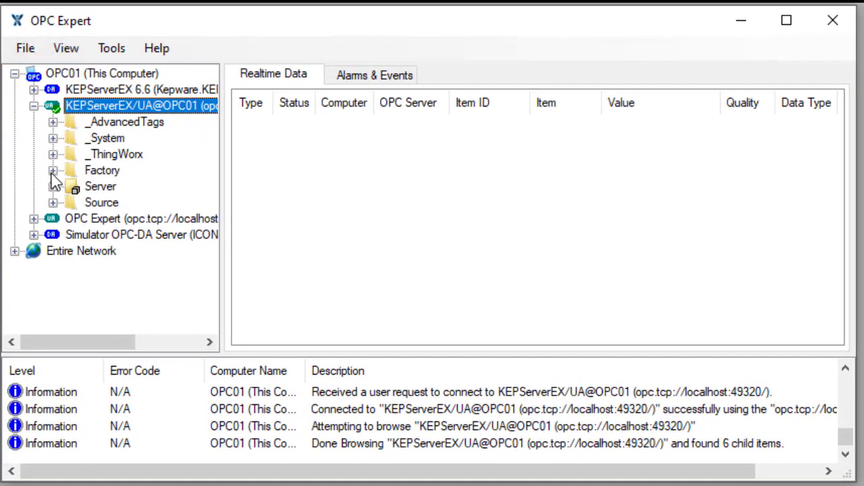
click(321, 113)
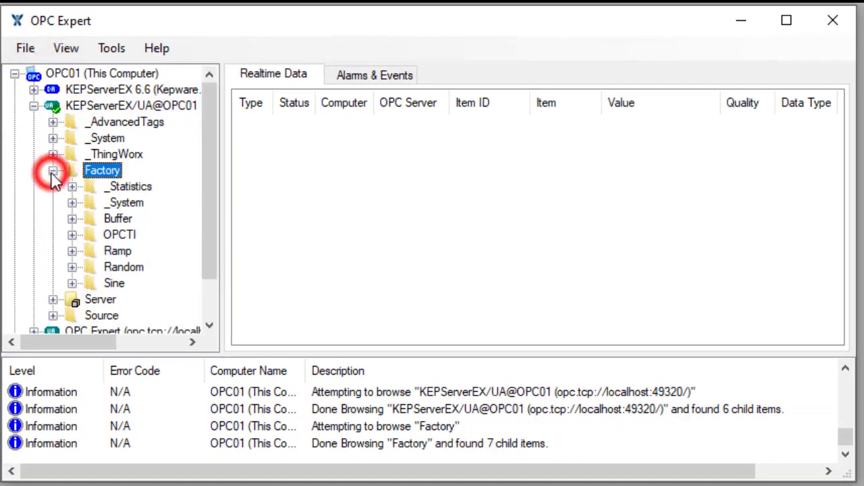
click(73, 235)
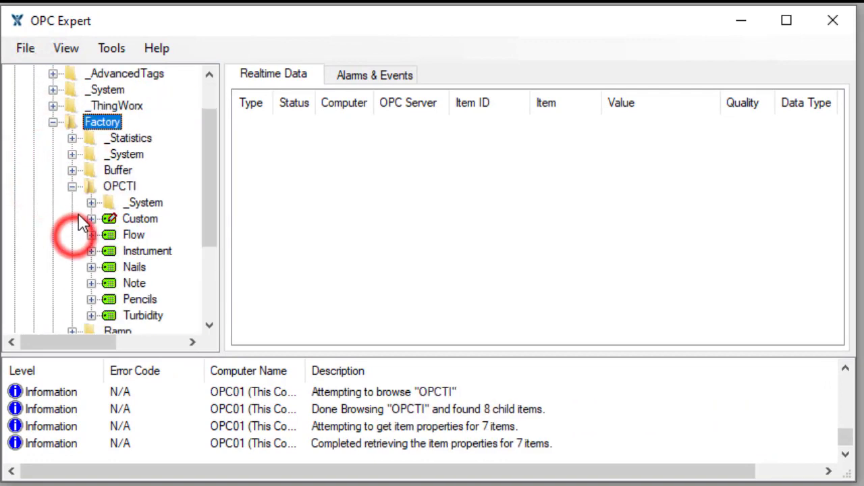
click(116, 186)
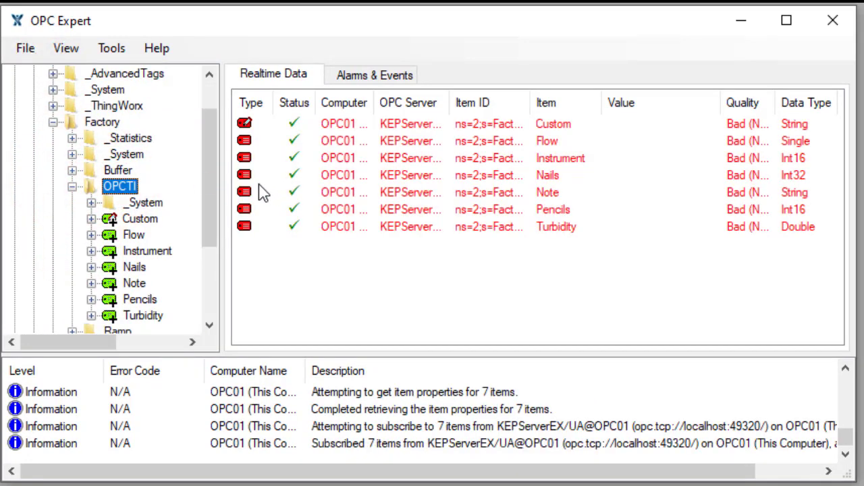
drag(208, 191, 198, 111)
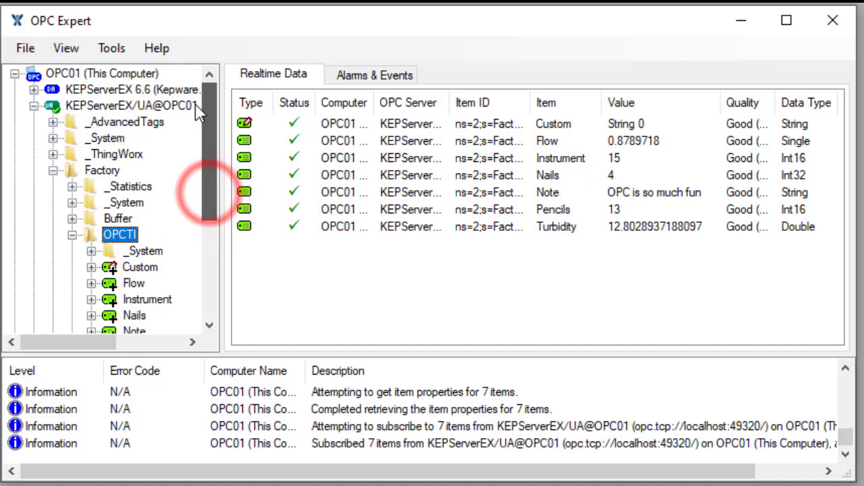
click(33, 106)
Step: Add the Simulator OPC-DA Server's Numeric _R8, Memory, Ramp and Random values to the live list
click(33, 138)
click(54, 187)
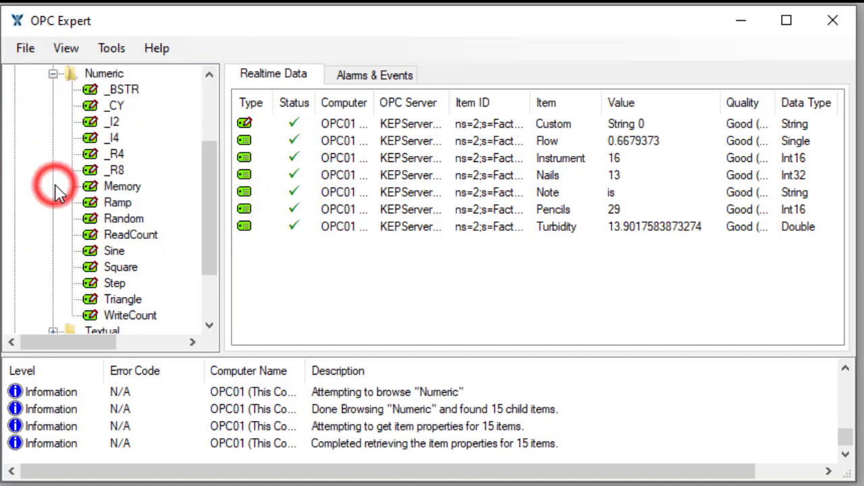
double_click(113, 171)
double_click(117, 187)
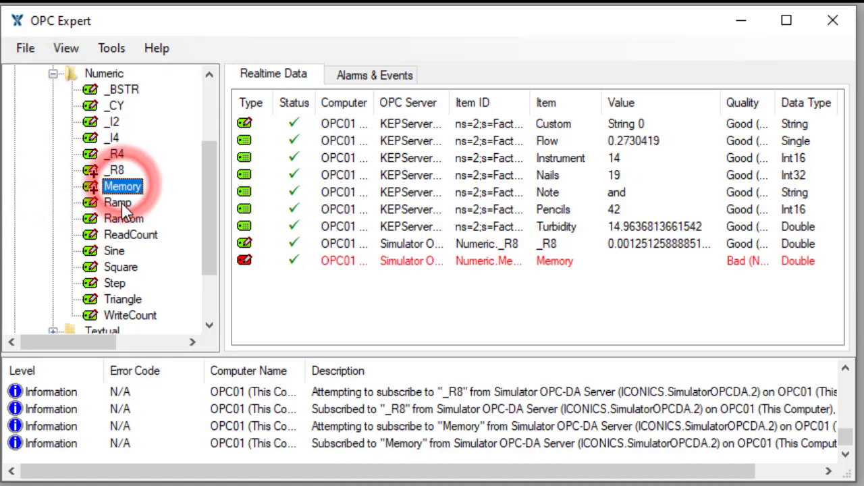
double_click(120, 202)
double_click(124, 219)
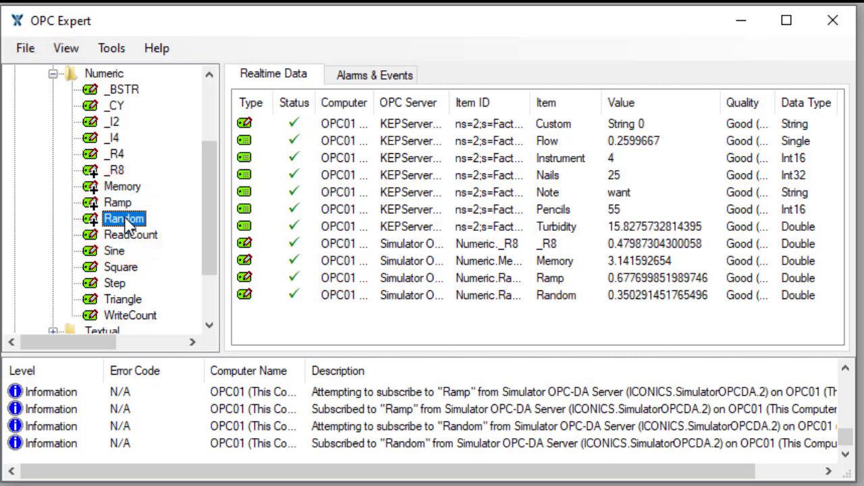
drag(201, 160, 208, 96)
click(33, 138)
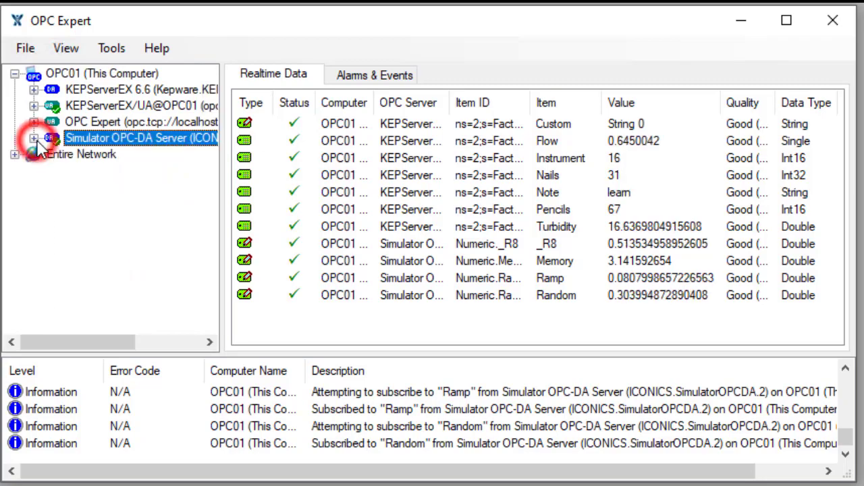
click(111, 48)
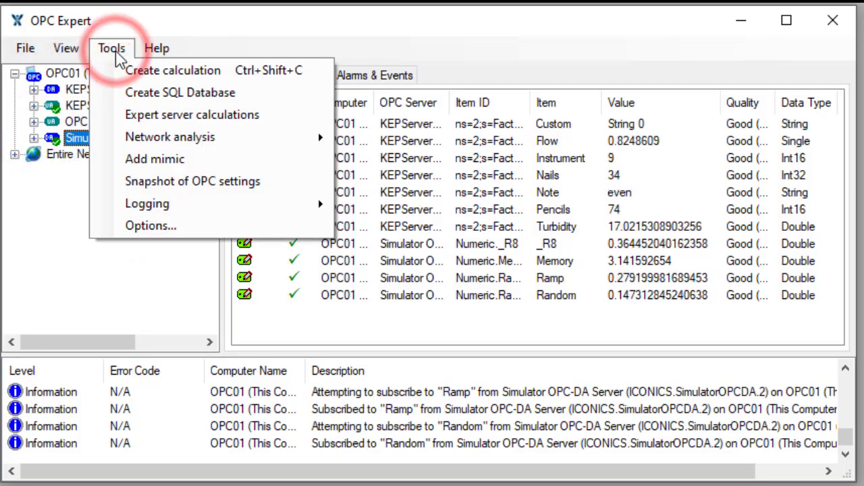
click(205, 231)
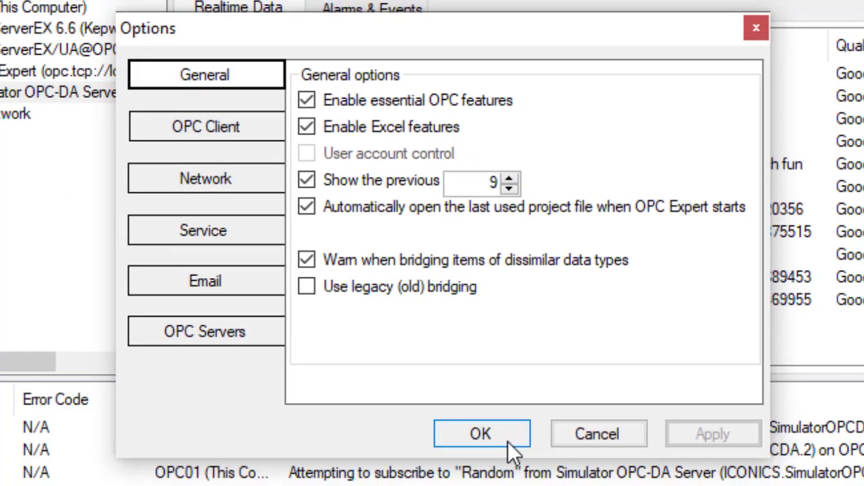
click(469, 462)
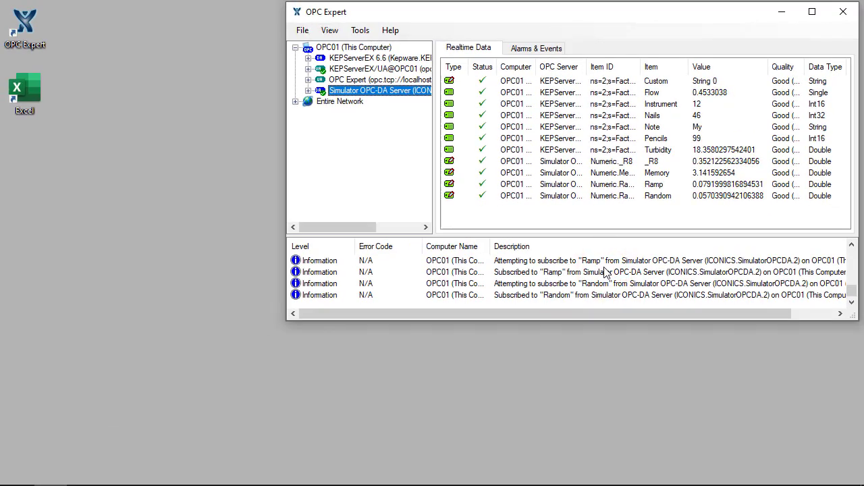
Step: Launch Excel with a blank workbook and drag the eleven live OPC item rows into A1
double_click(32, 91)
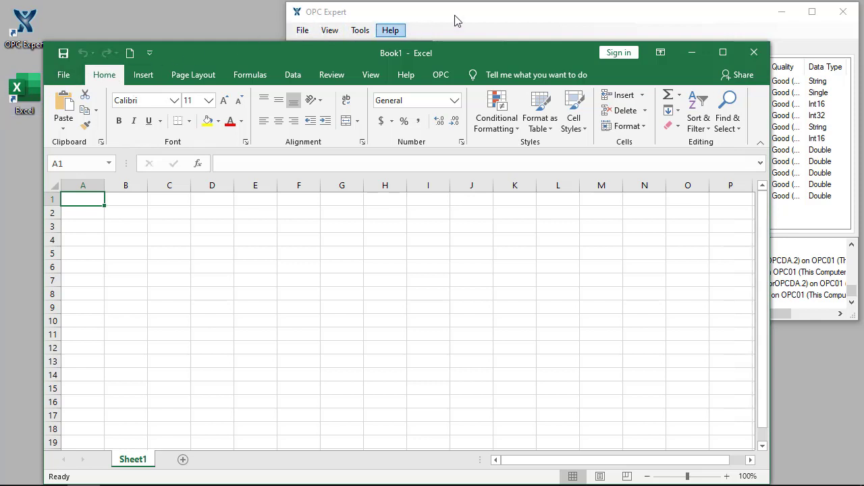
click(476, 15)
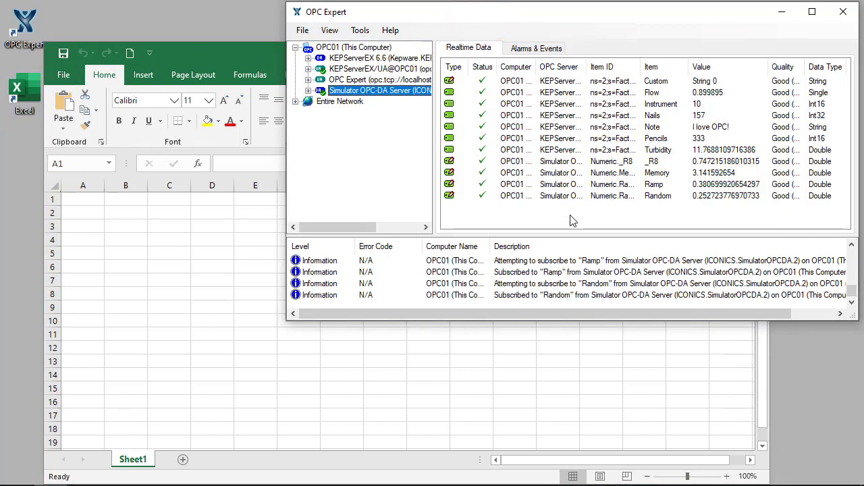
drag(570, 209, 90, 201)
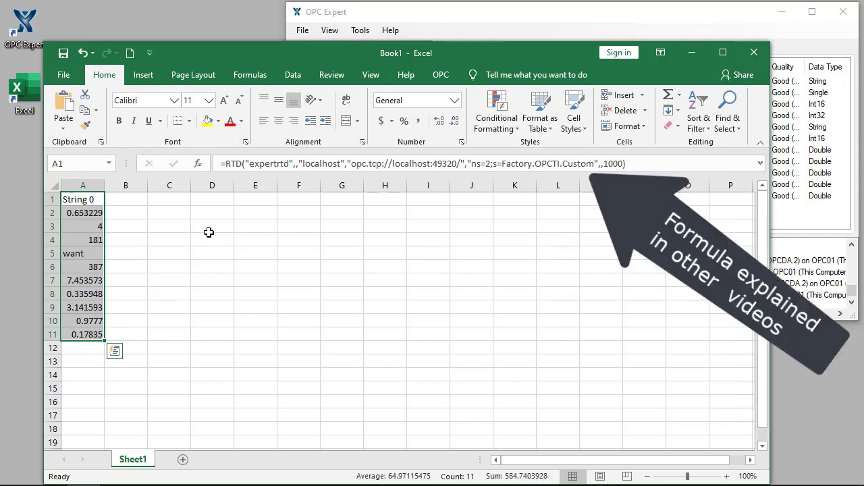
Step: Select the whole worksheet and delete all rows to clear the trial values
click(58, 184)
right_click(137, 220)
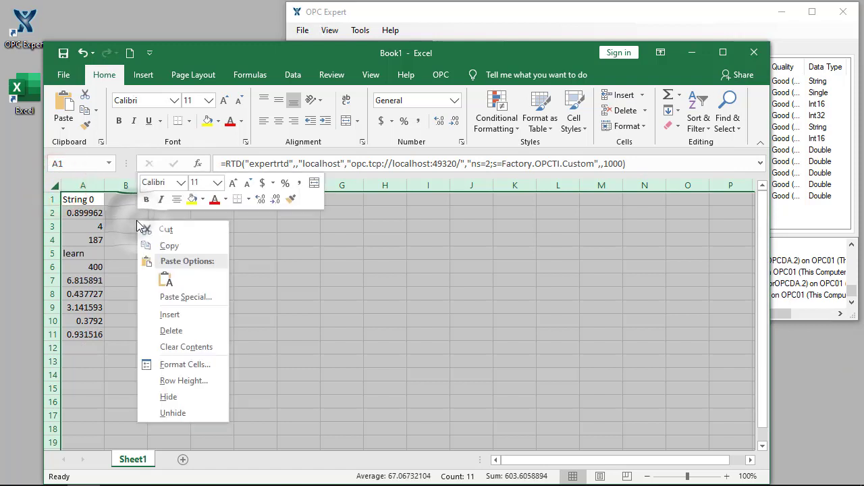
click(165, 331)
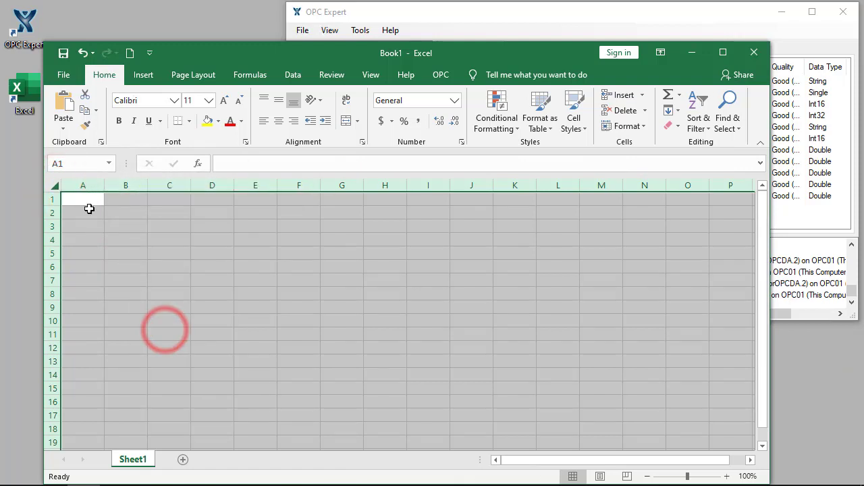
Step: Return to A1 and open Realtime Data from the OPC ribbon tab
click(87, 204)
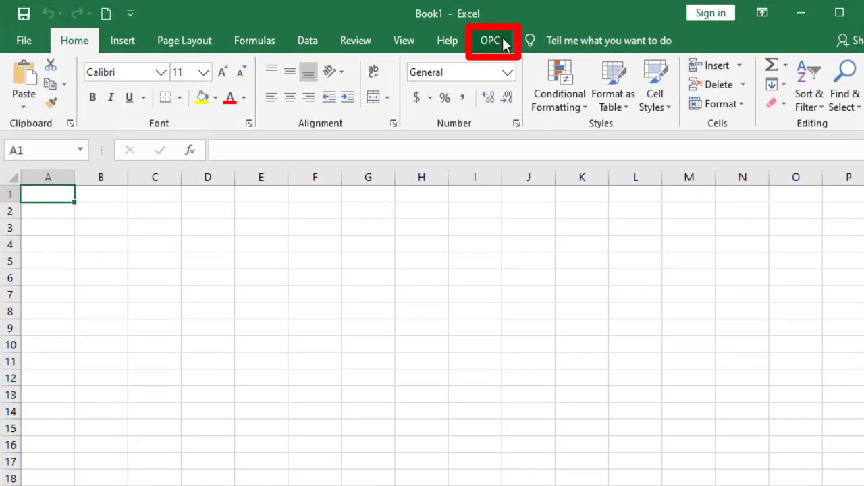
click(500, 41)
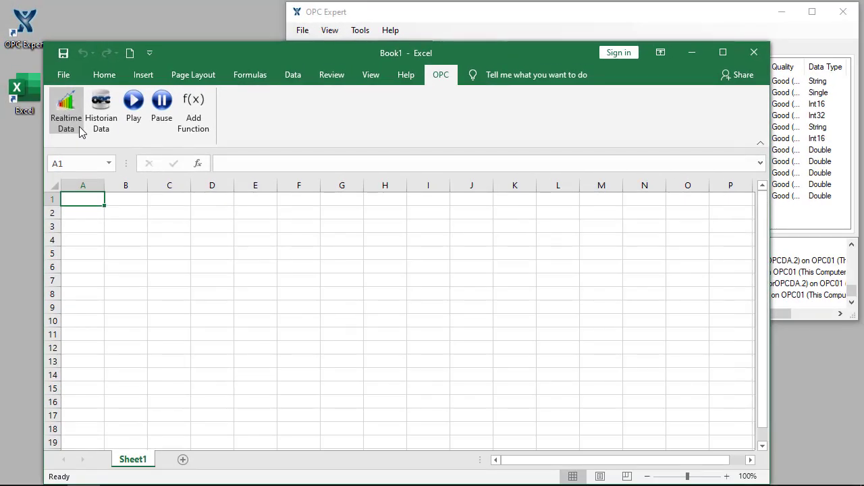
click(80, 128)
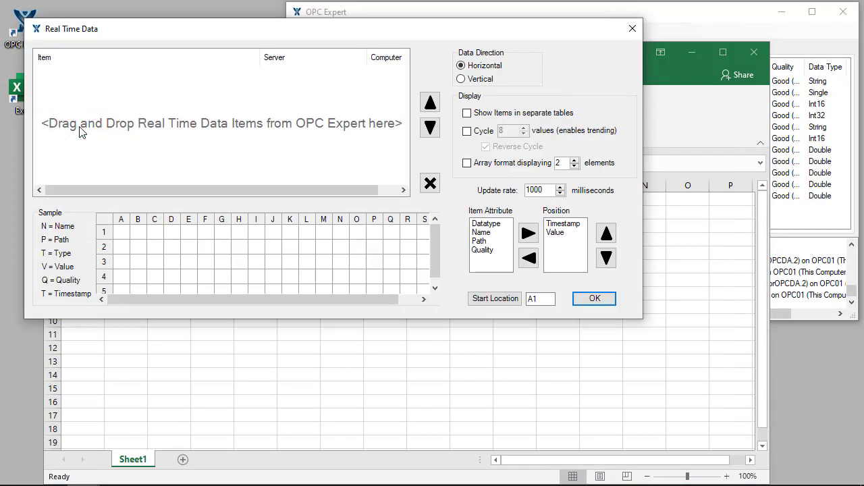
Step: Drag the Flow, _R8, Memory, Ramp and Random rows from OPC Expert into the Real Time Data list
click(601, 15)
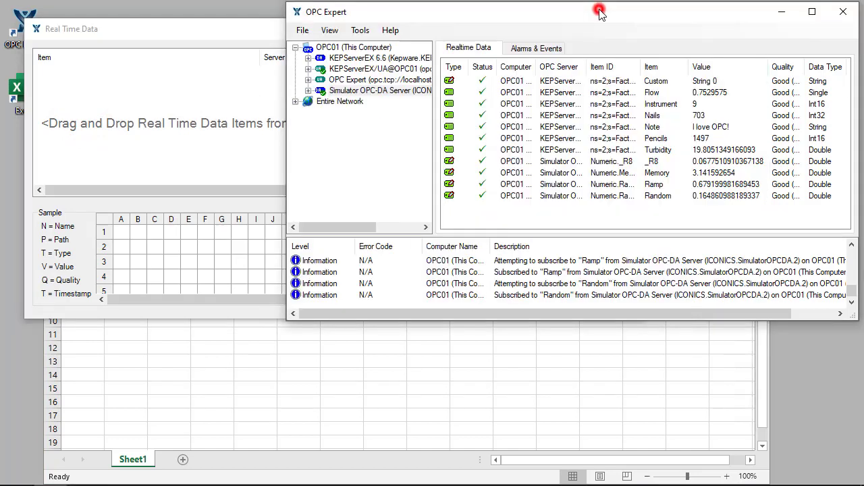
click(622, 197)
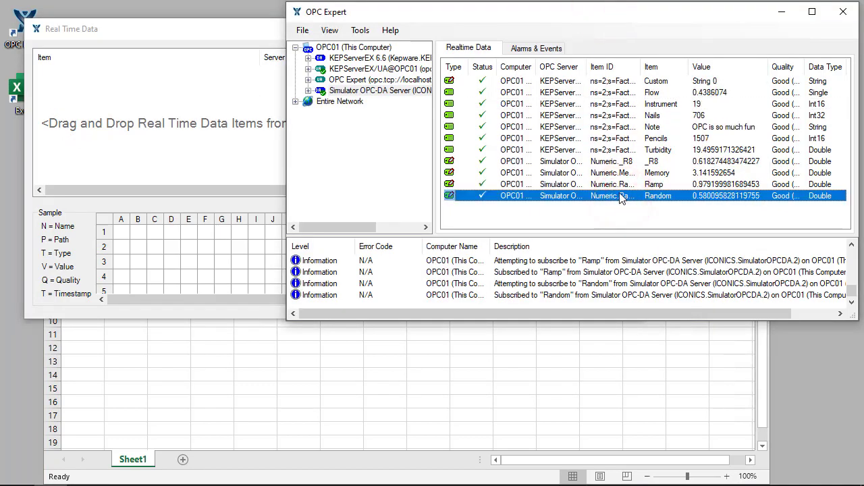
shift+click(621, 185)
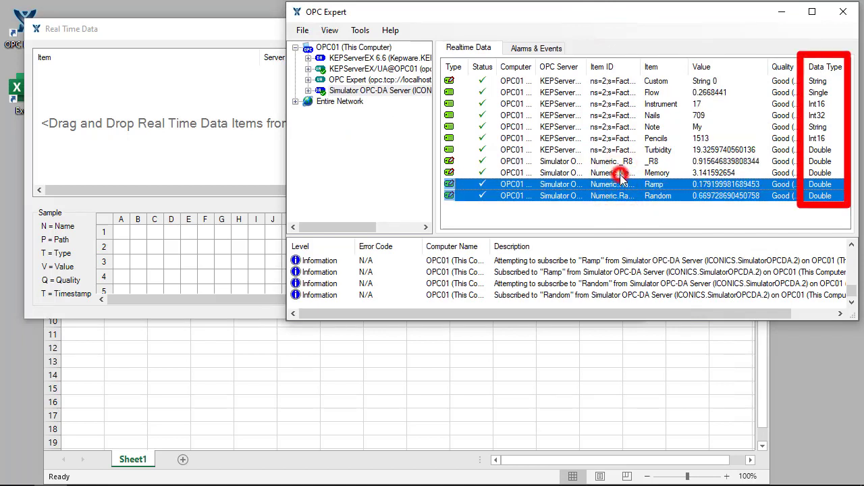
shift+click(622, 173)
shift+click(618, 161)
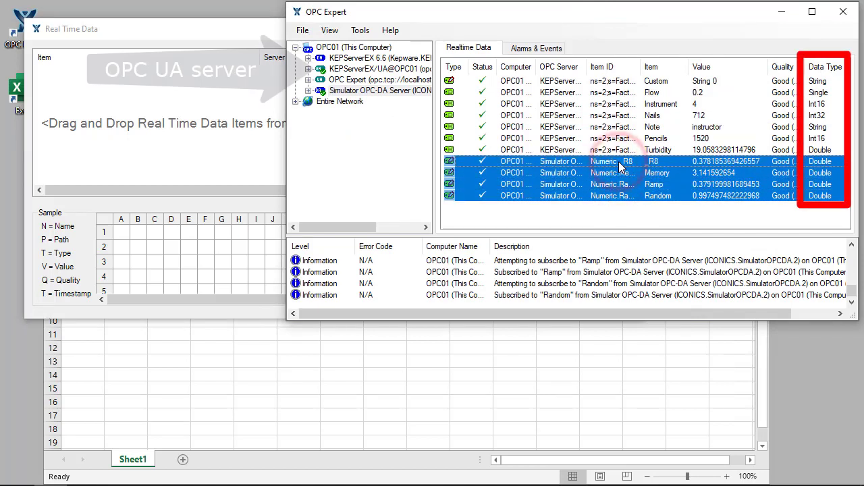
ctrl+click(617, 93)
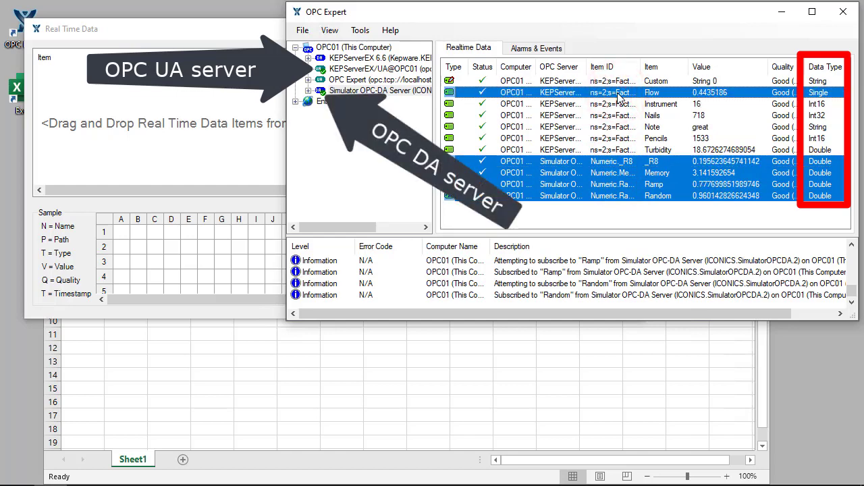
drag(617, 98, 552, 100)
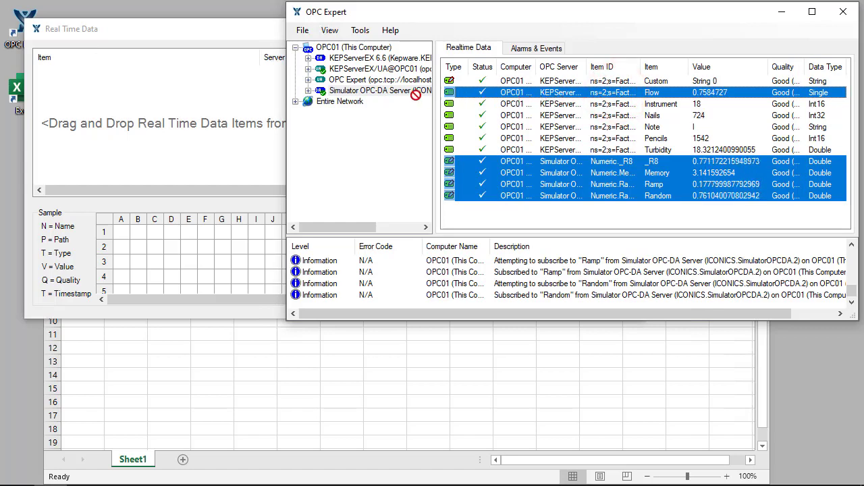
drag(406, 94, 158, 91)
click(157, 92)
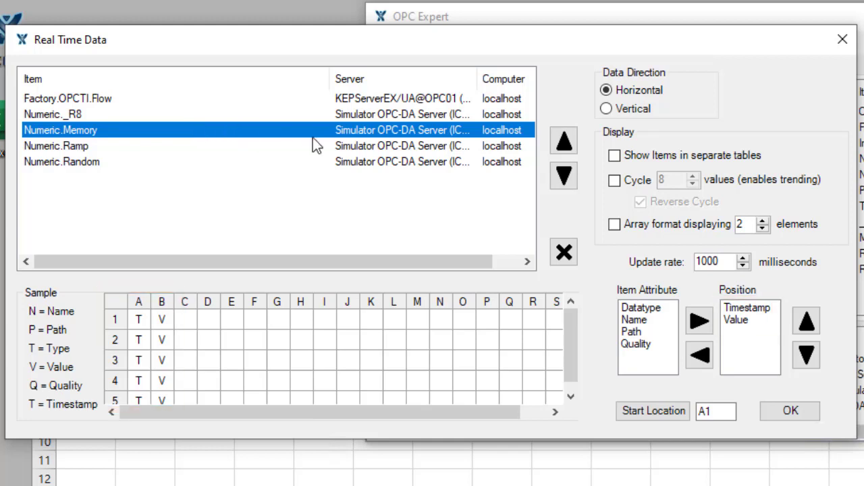
click(612, 110)
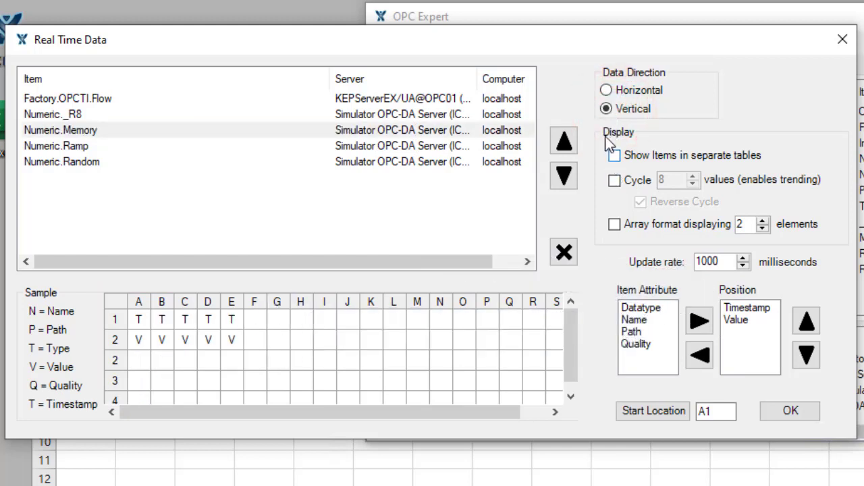
click(607, 90)
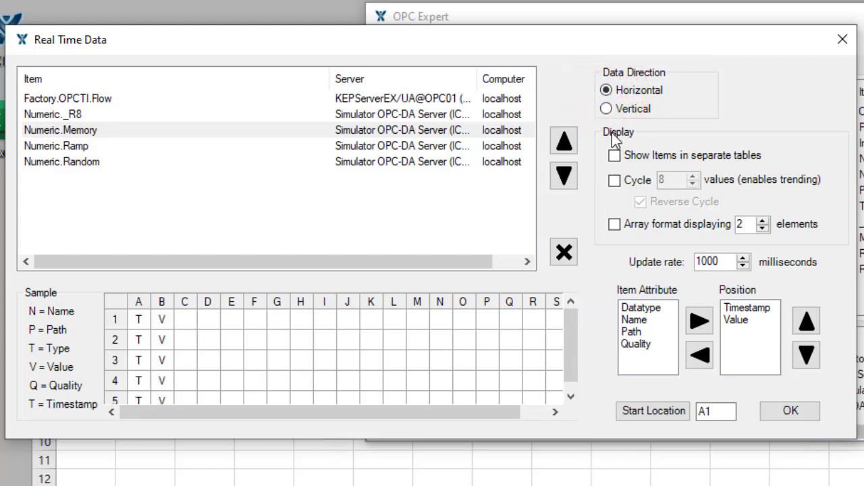
click(613, 156)
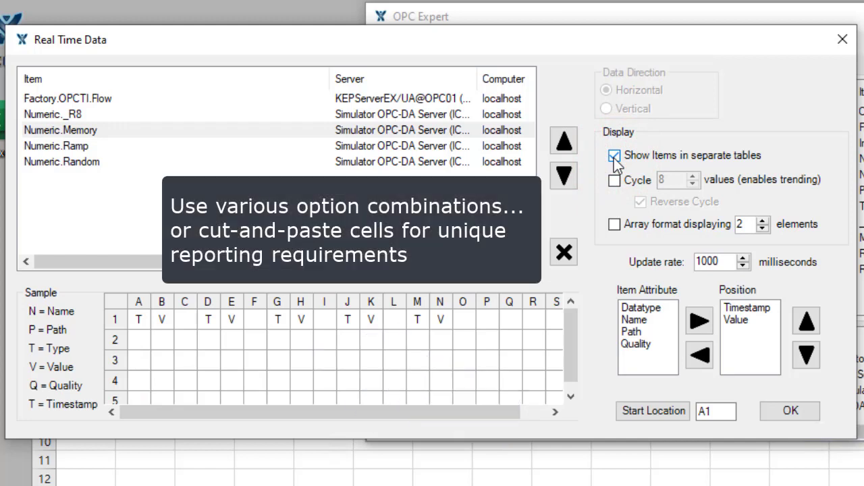
click(614, 157)
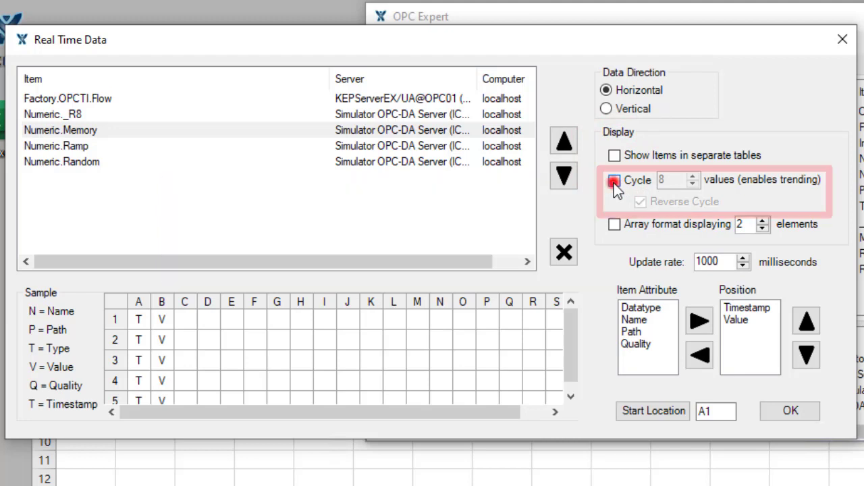
Step: Enable Cycle with 12 reverse-cycled values and apply it to fill the sheet
click(613, 181)
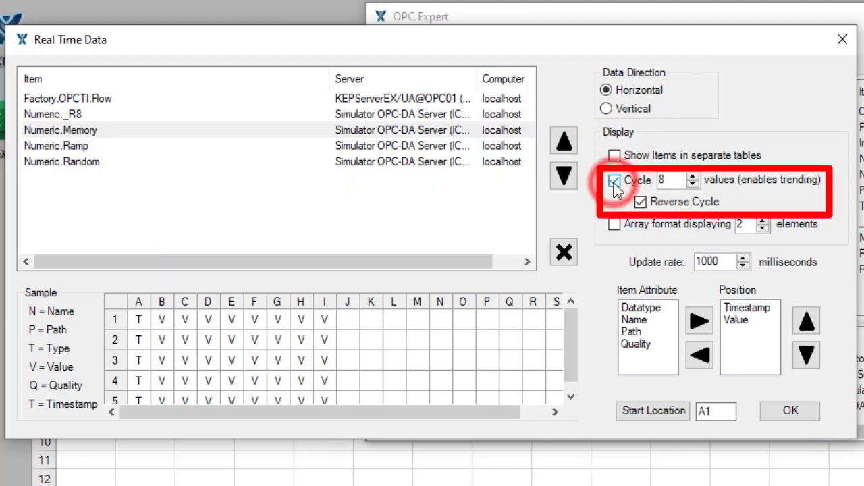
click(693, 177)
click(694, 177)
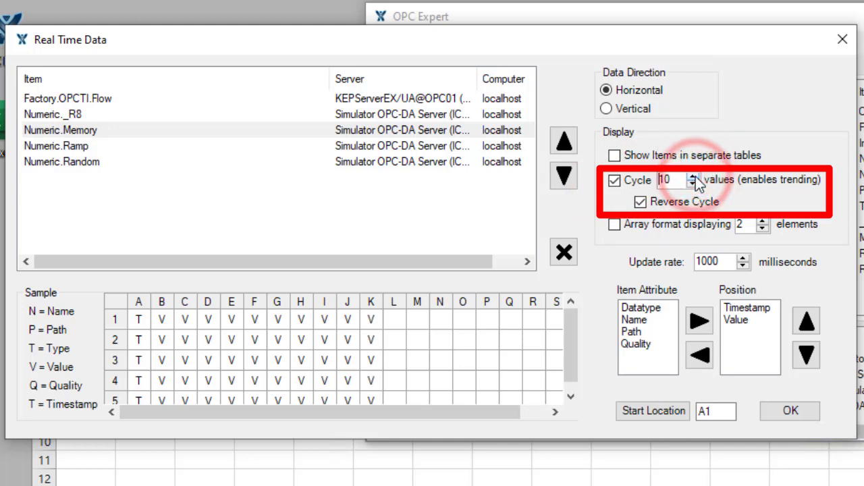
click(693, 177)
click(693, 177)
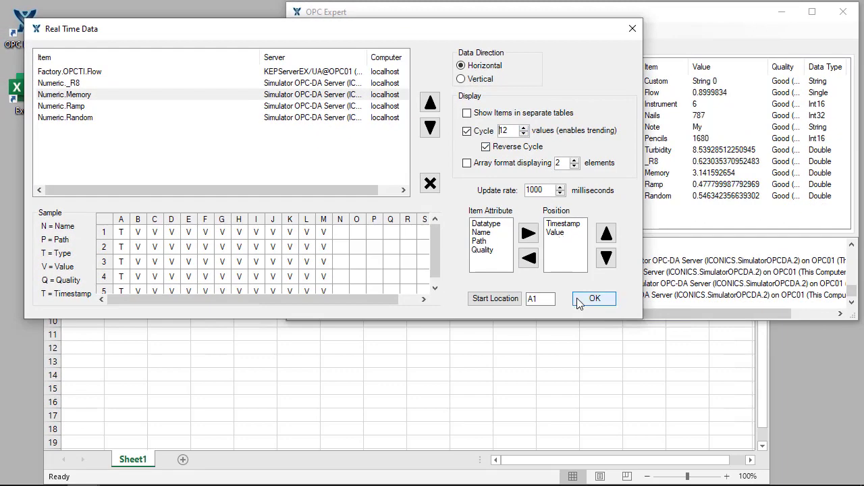
click(580, 301)
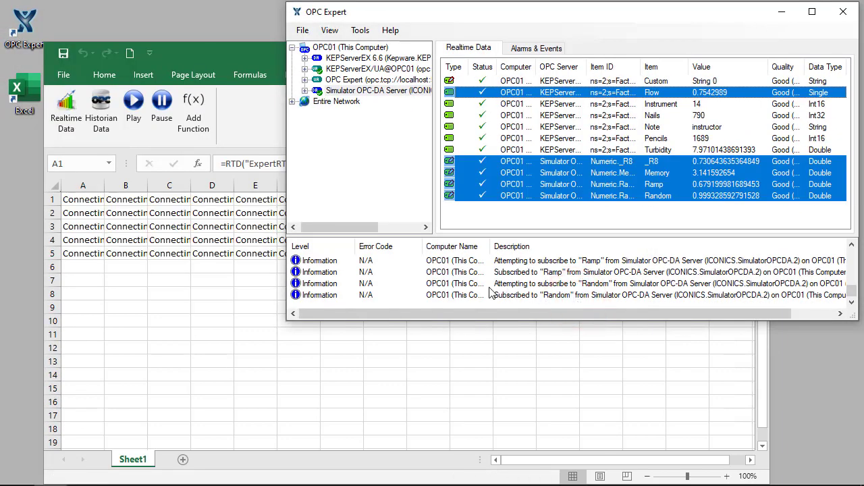
Step: Bring the Excel workbook forward so the RTD cells connect and stream values
click(233, 264)
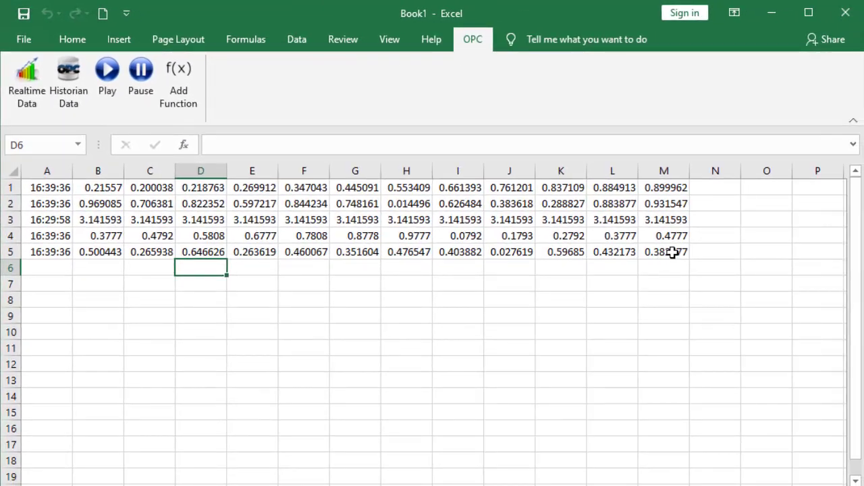
Step: Select H4:M5 to inspect formulas, then select the Flow values across row 1 for charting
drag(673, 253, 100, 235)
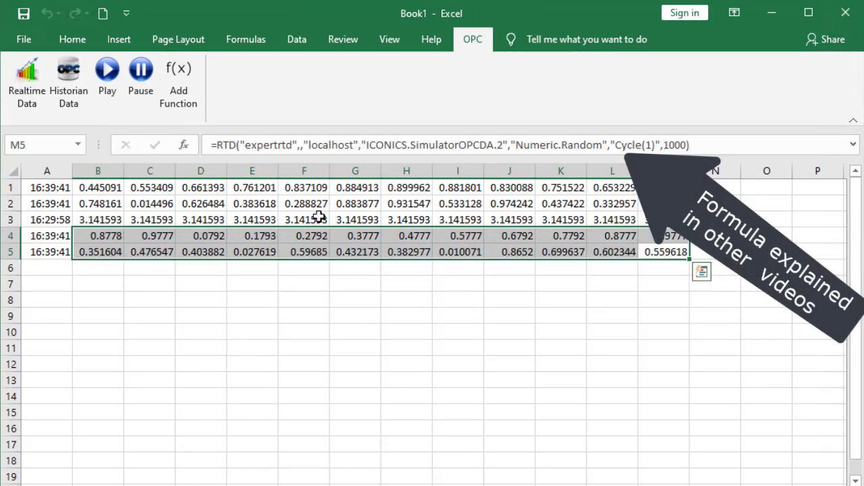
drag(665, 187, 86, 203)
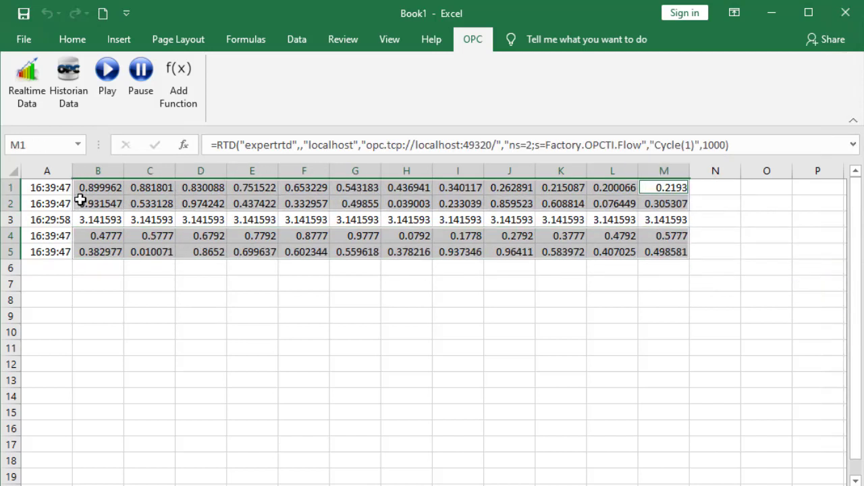
click(124, 42)
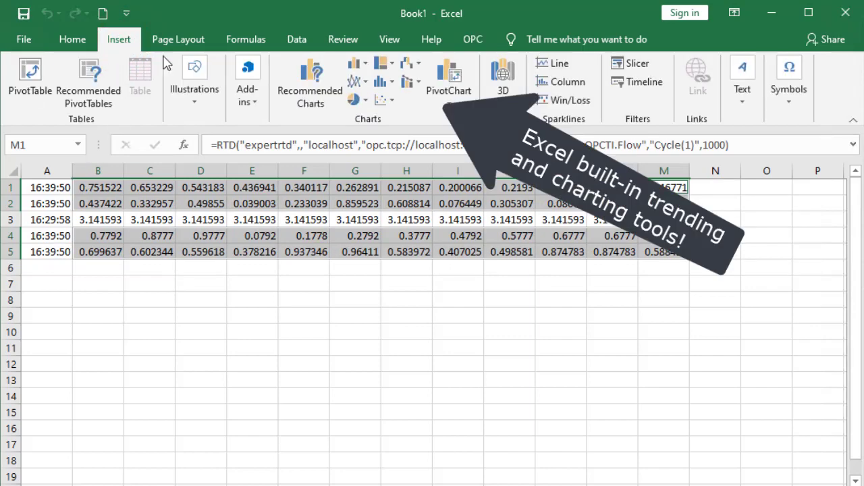
Step: Insert a basic 2-D line chart and move and resize it below the data table
click(363, 83)
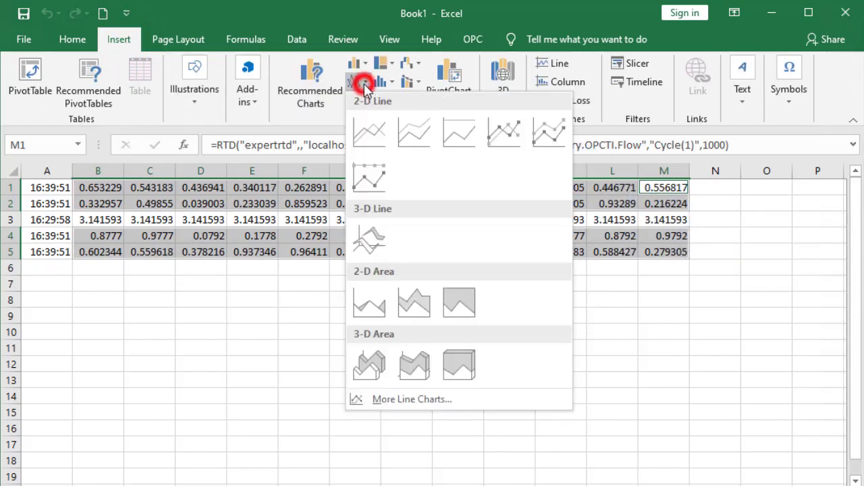
click(363, 135)
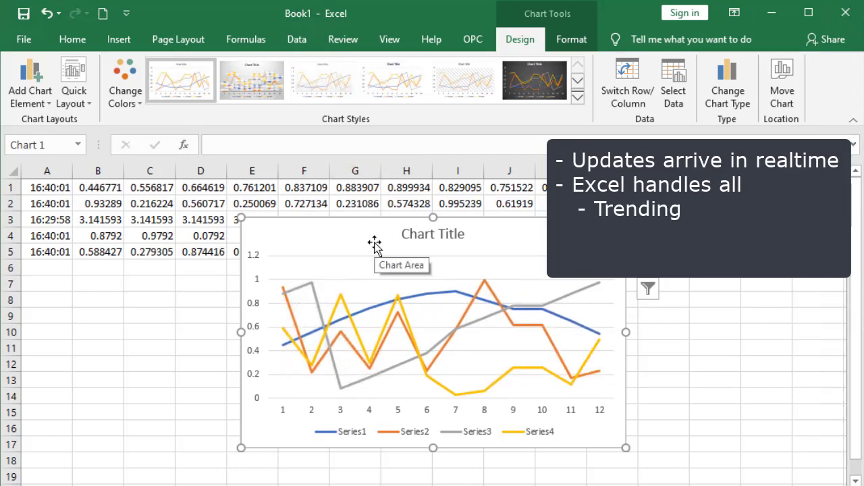
drag(372, 245, 169, 280)
drag(59, 254, 65, 266)
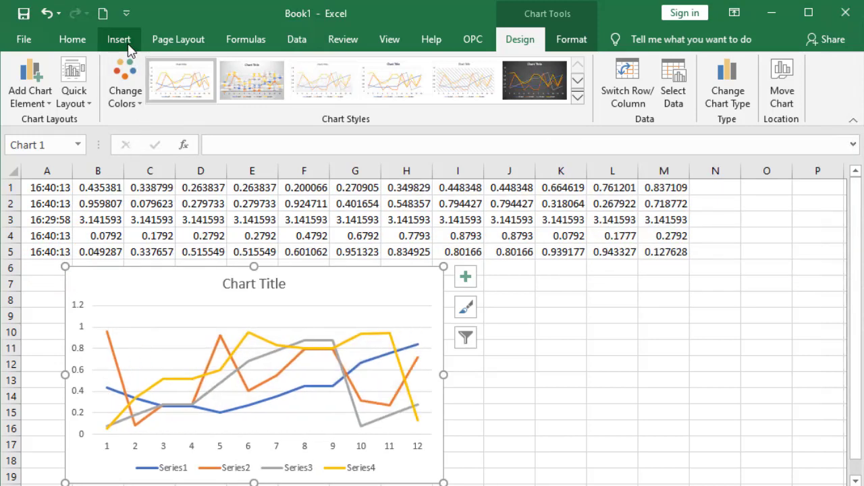
Step: Insert a 3-D surface chart of rows 1–2 and 4–5, place it right of the line chart, apply dark style
click(127, 46)
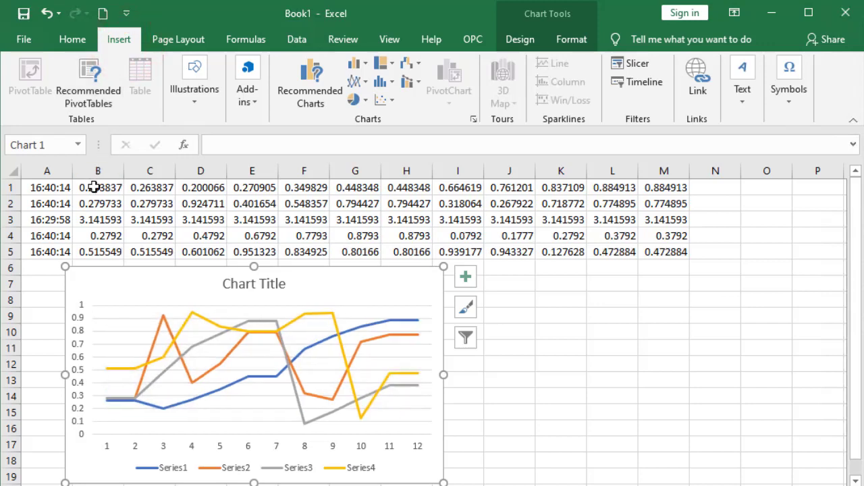
drag(97, 187, 662, 201)
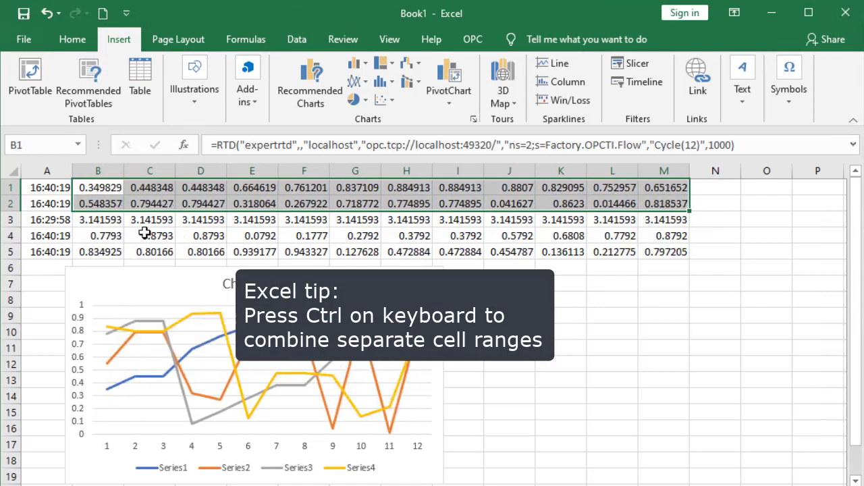
drag(106, 236, 663, 248)
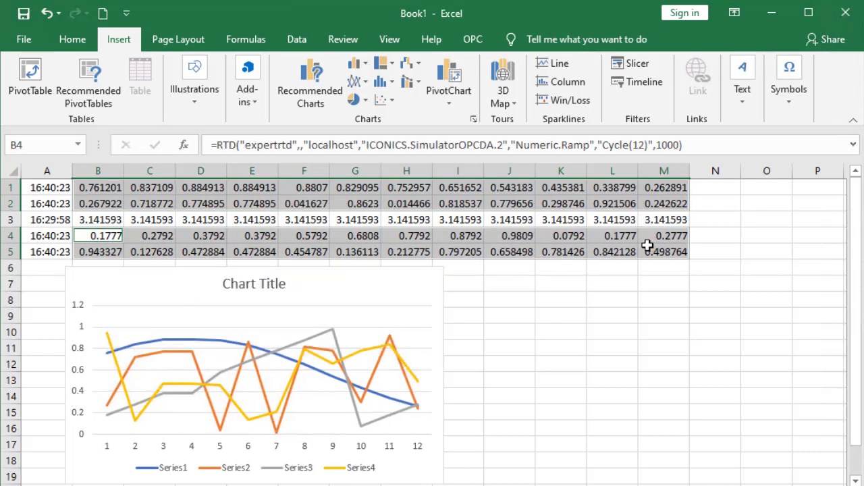
click(419, 66)
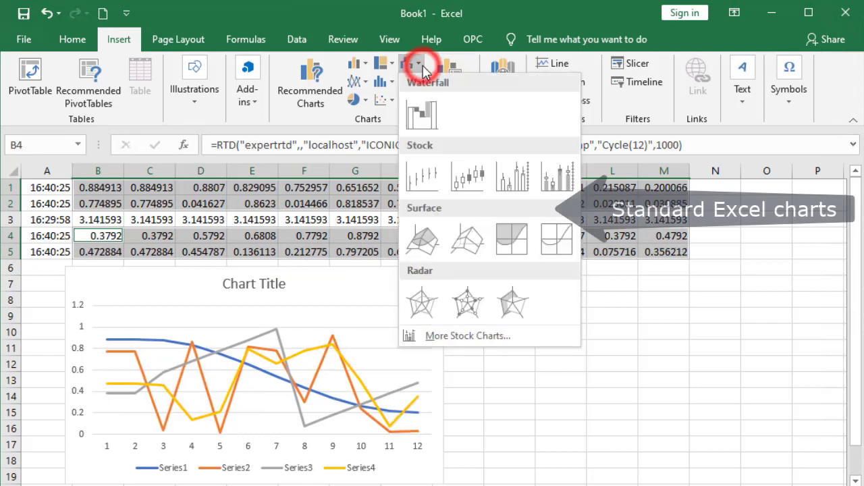
click(424, 238)
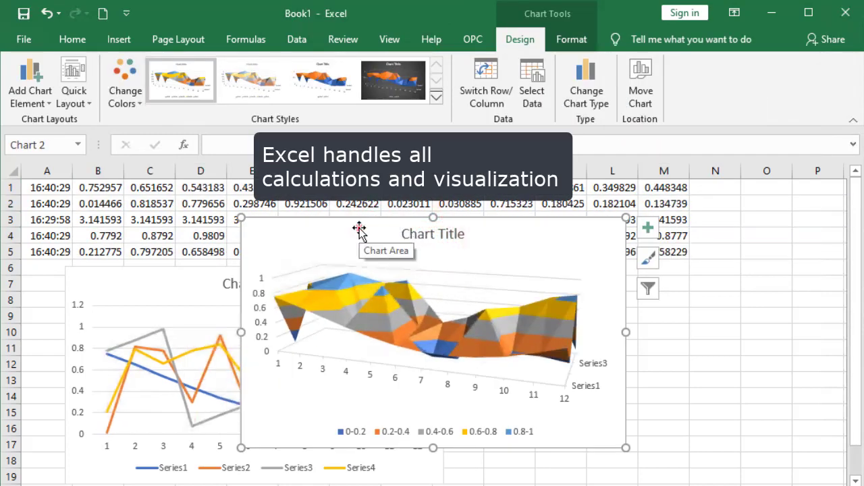
drag(358, 228, 575, 259)
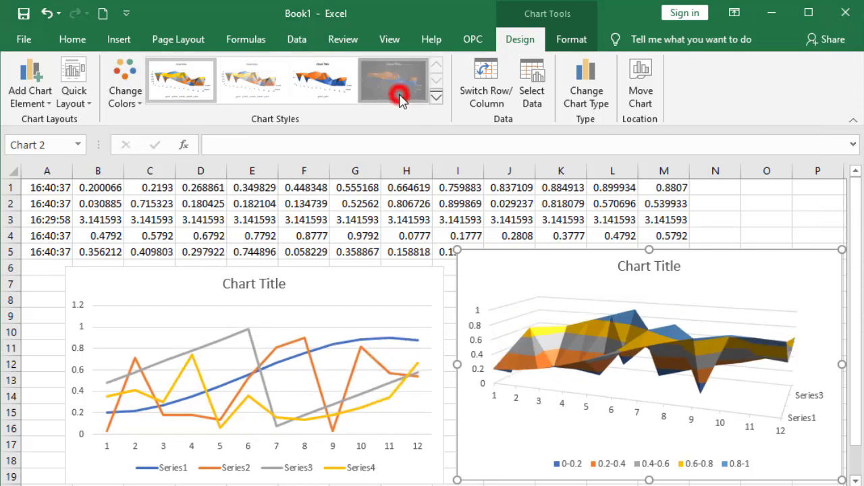
click(397, 85)
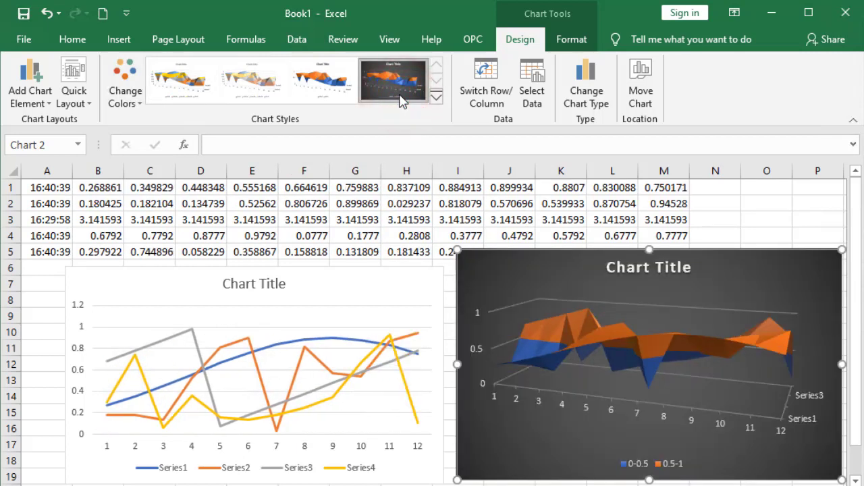